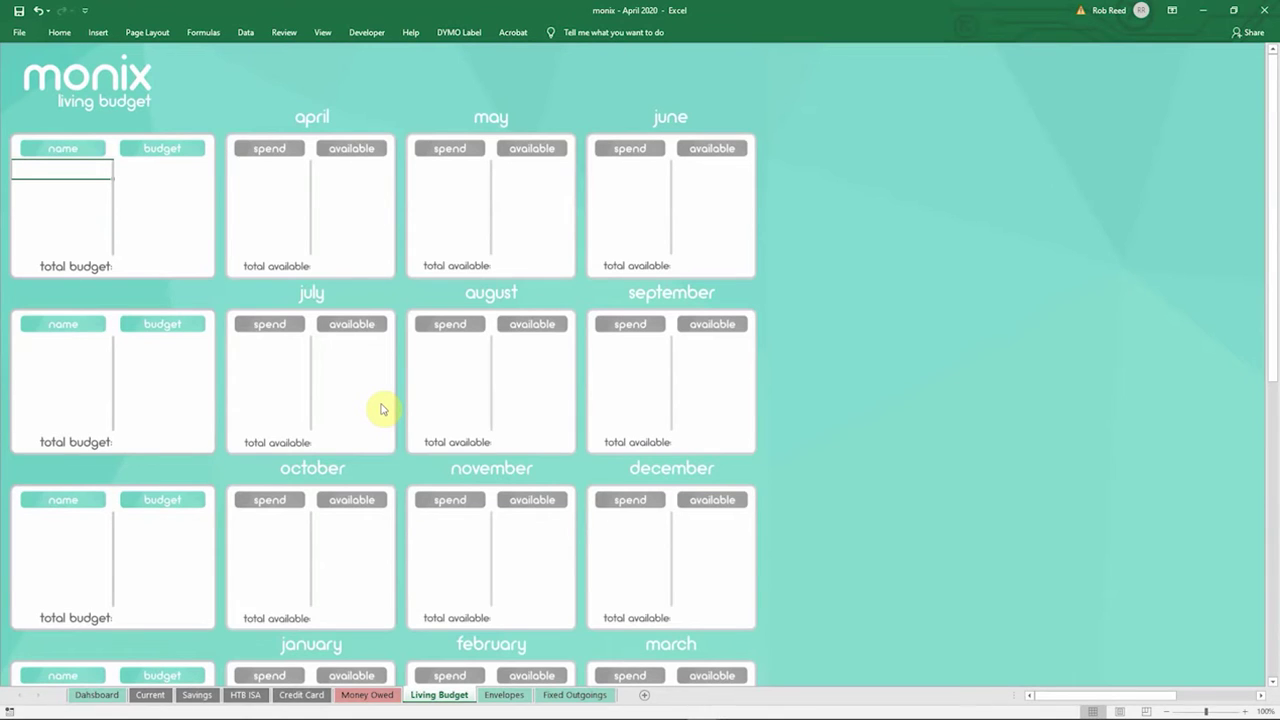
Enter Vehicle Expenses as the first category of the April–June living budget, with a budget of £50
text(Vegicle)
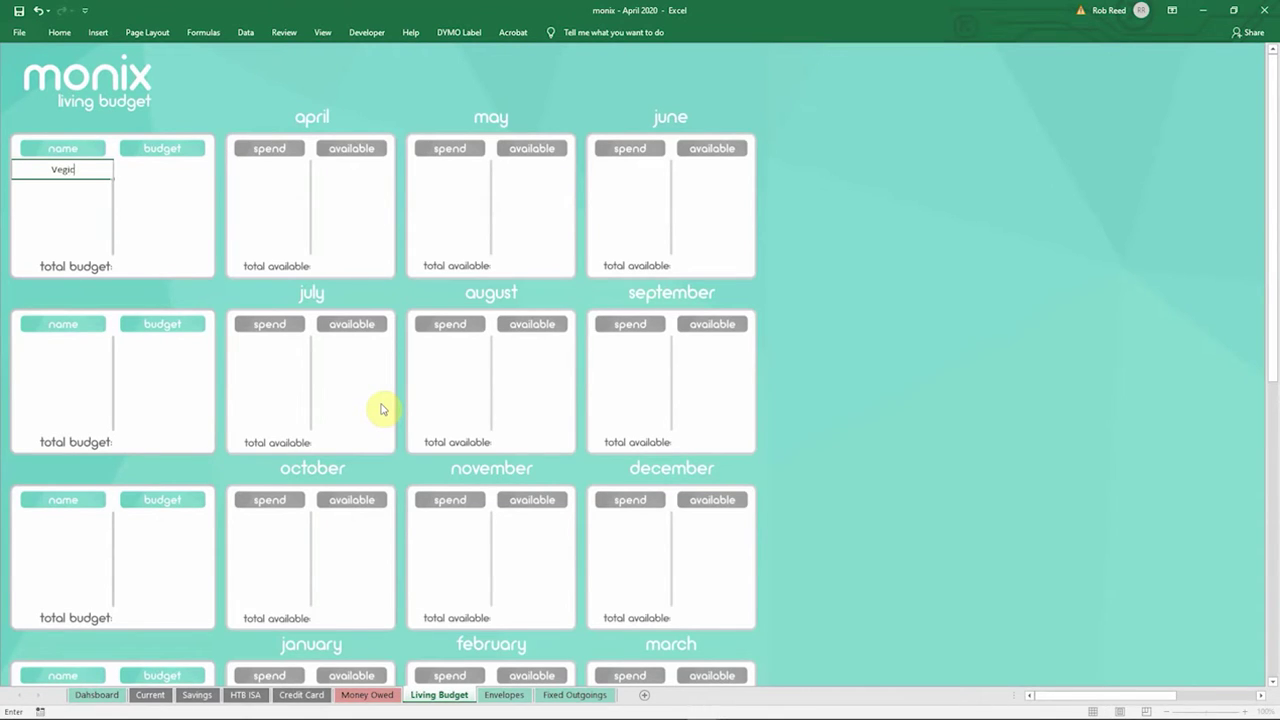
key(BackSpace)
key(BackSpace)
key(BackSpace)
key(BackSpace)
key(BackSpace)
text(hicle Expenses)
key(Tab)
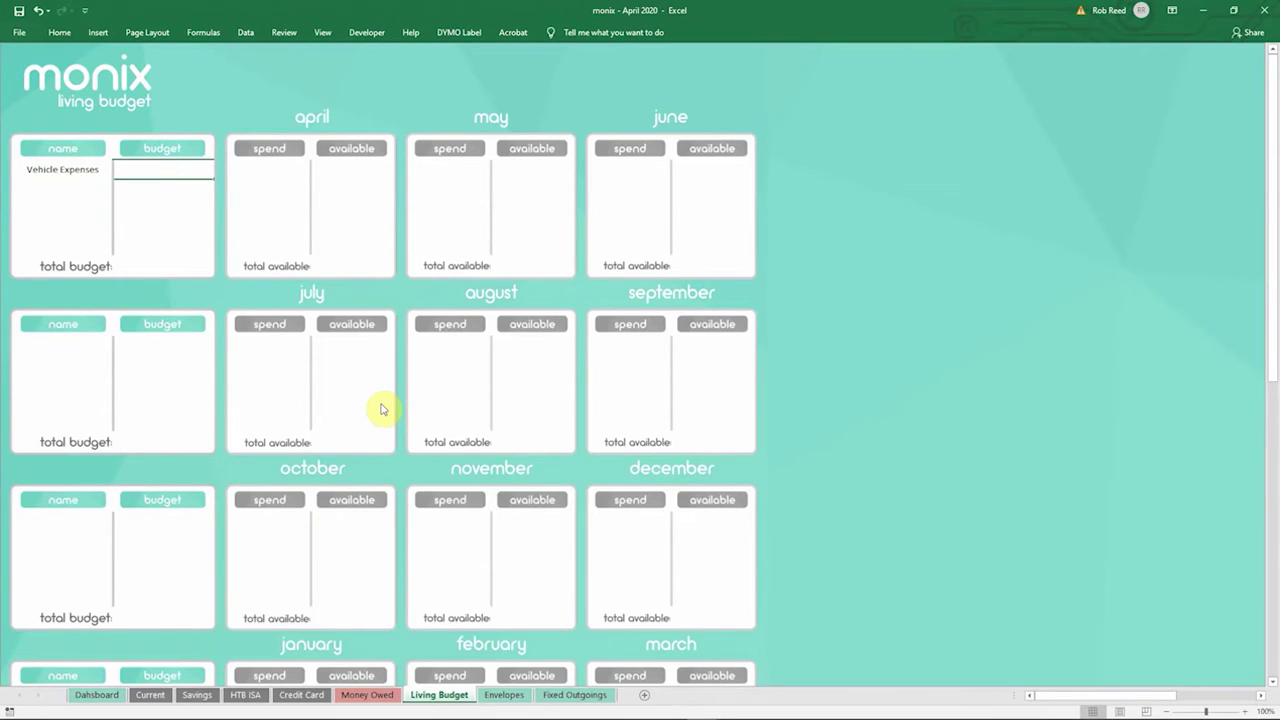
text(50)
key(Return)
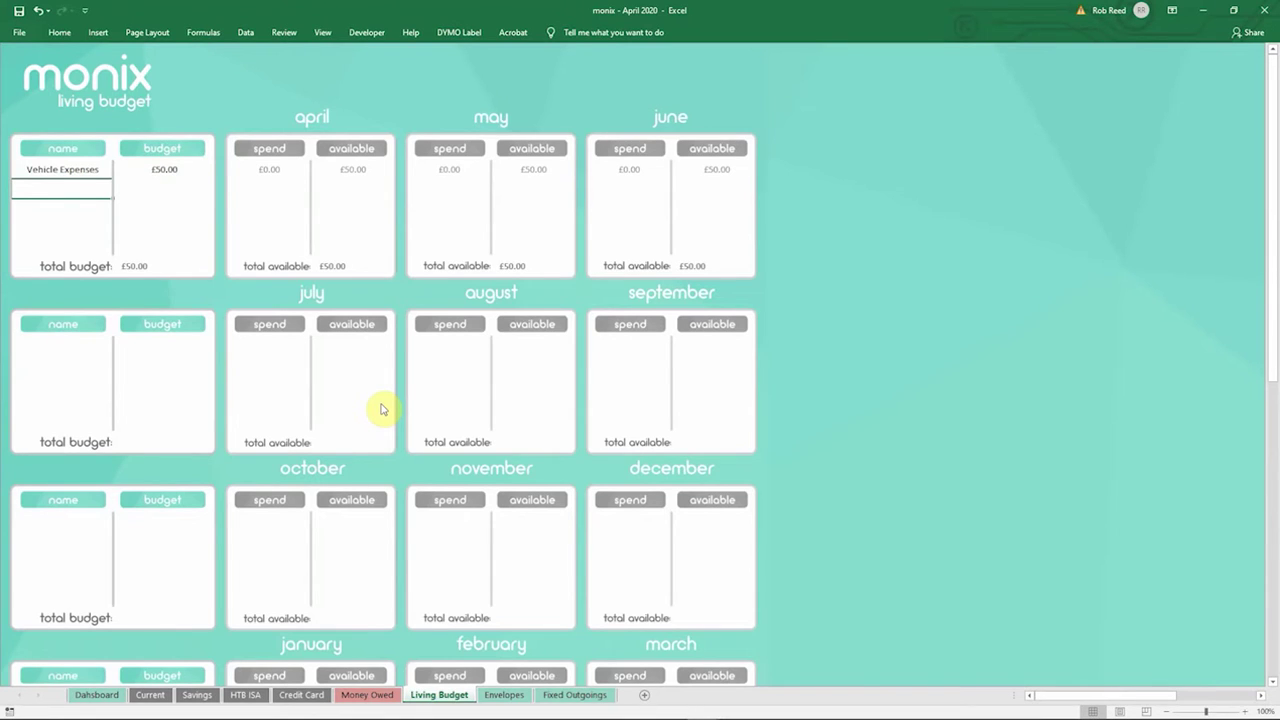
Add the categories Food, Consumables, Entertainment and Books / Stationary below Vehicle Expenses in the April–June budget
text(Food)
key(Return)
text(Consu)
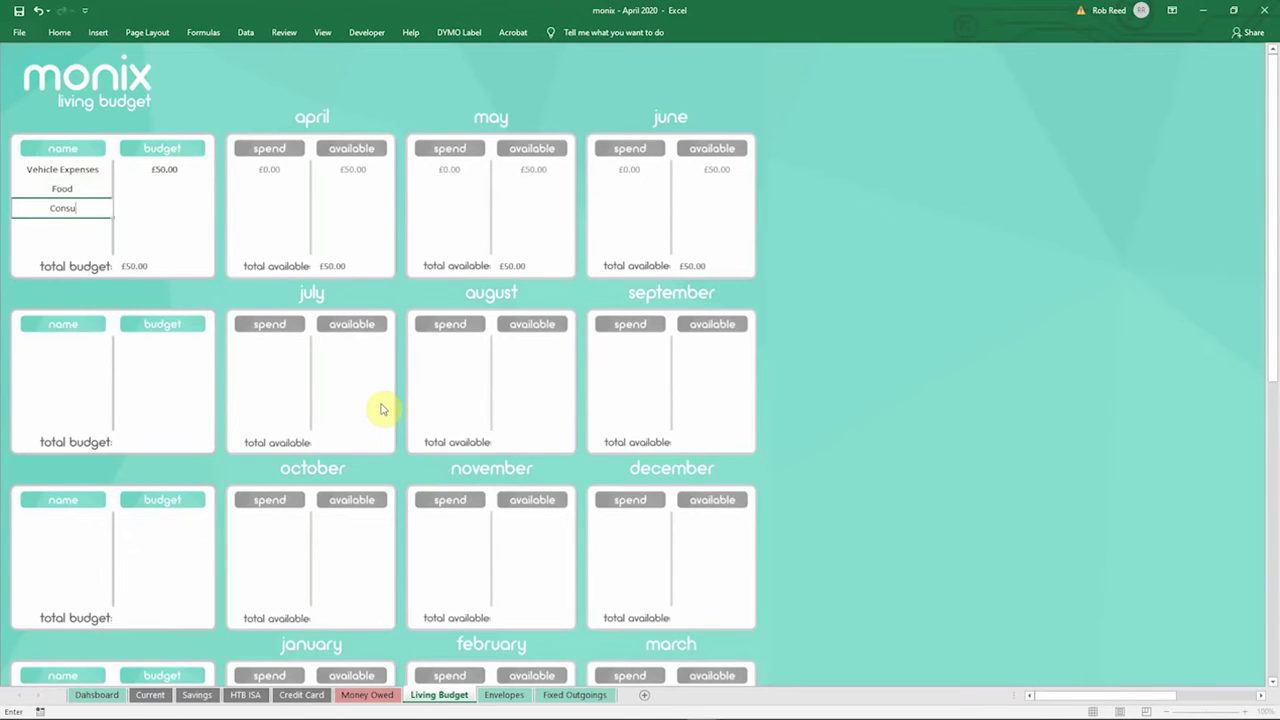
text(mables)
key(Return)
text(Entertainment)
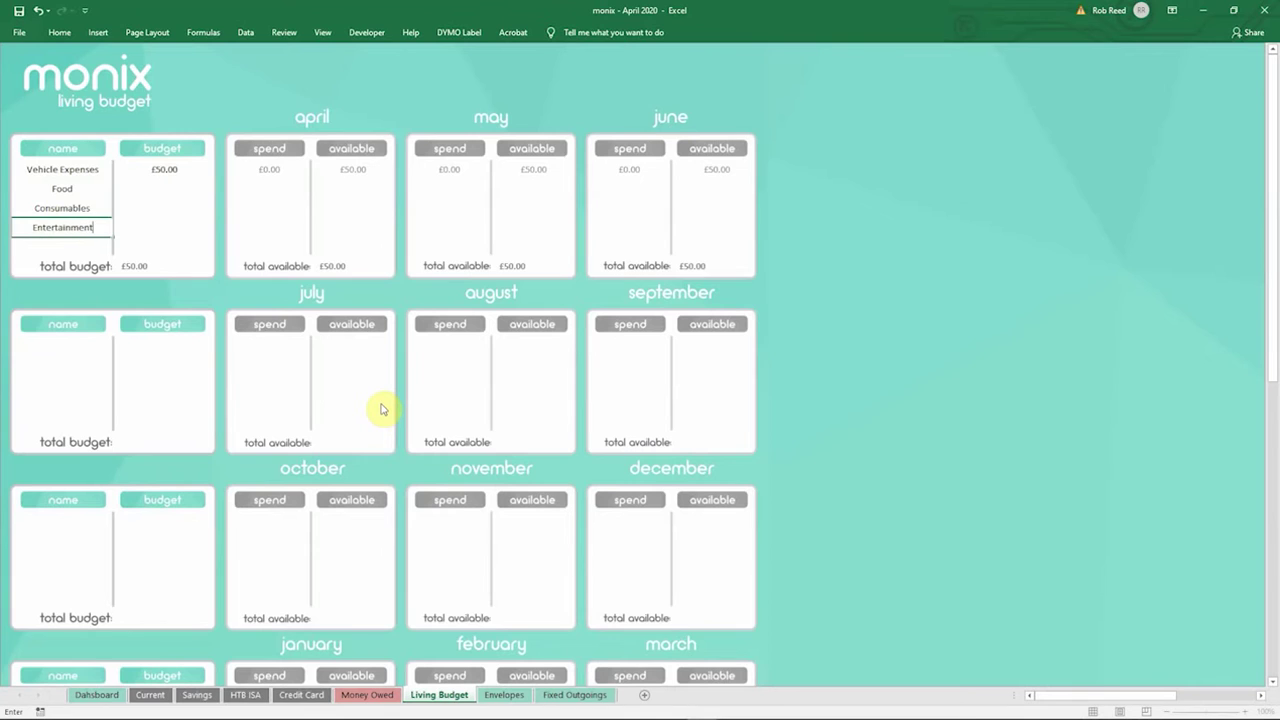
key(Return)
text(Books / Stationary)
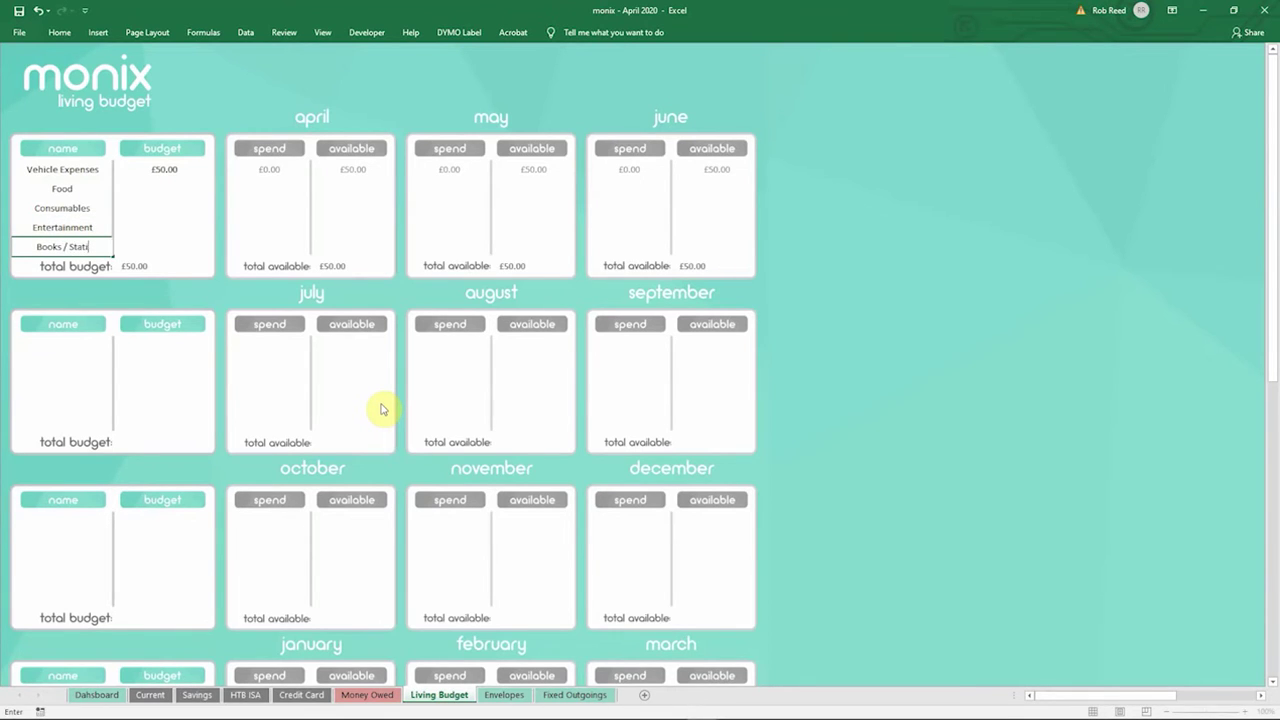
Set the April–June budgets to £220 for Food, £20 for Consumables, £40 for Entertainment and £10 for Books / Stationary
key(Tab)
key(Up)
key(Up)
key(Up)
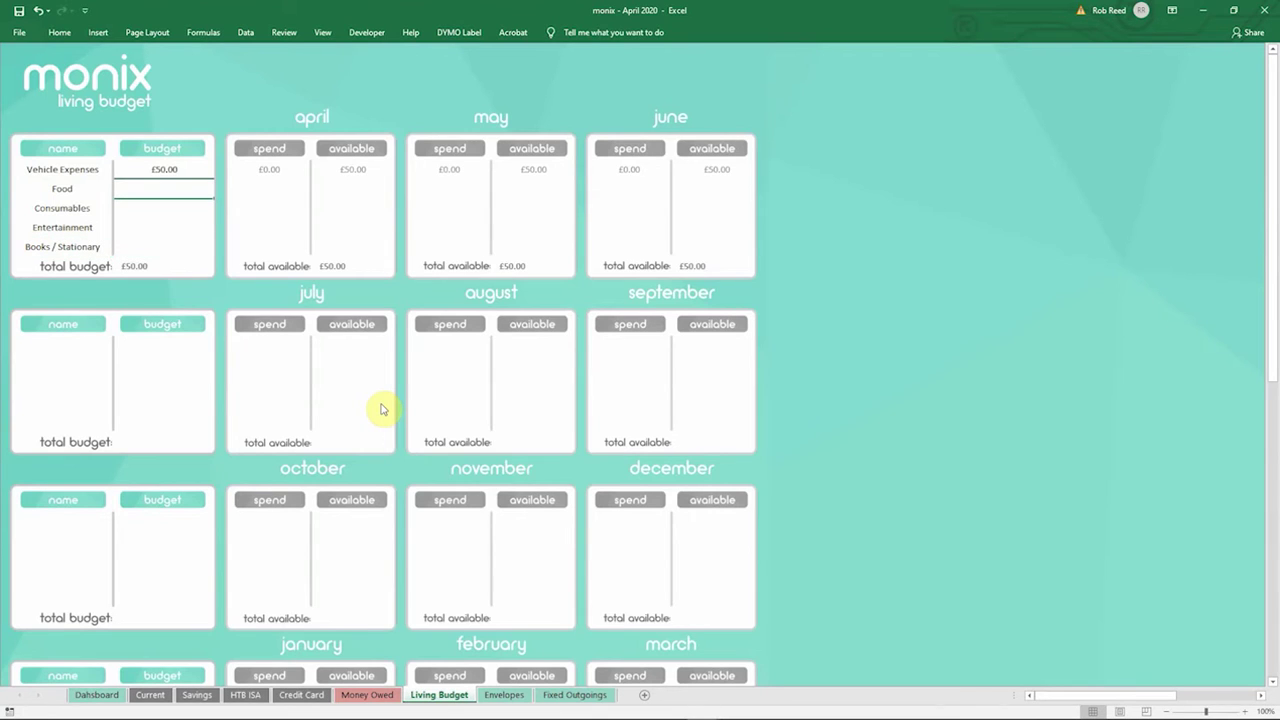
text(220)
key(Return)
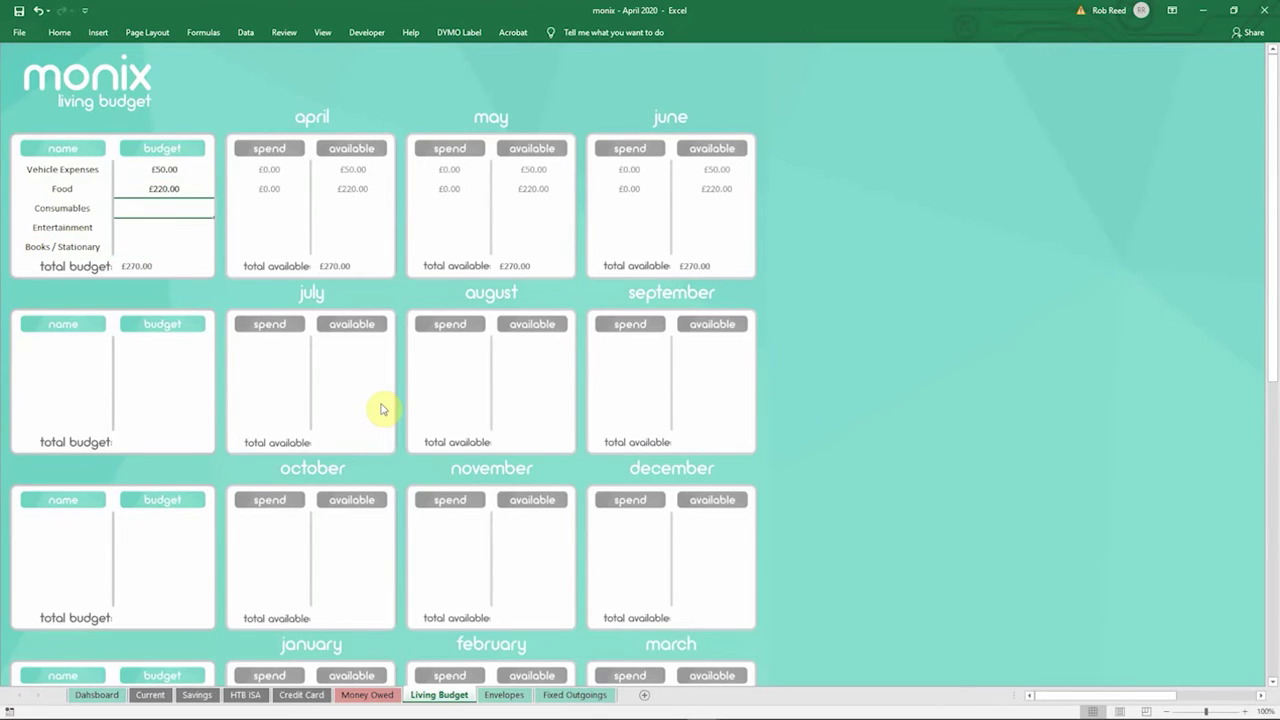
text(20)
key(Return)
text(40)
key(Return)
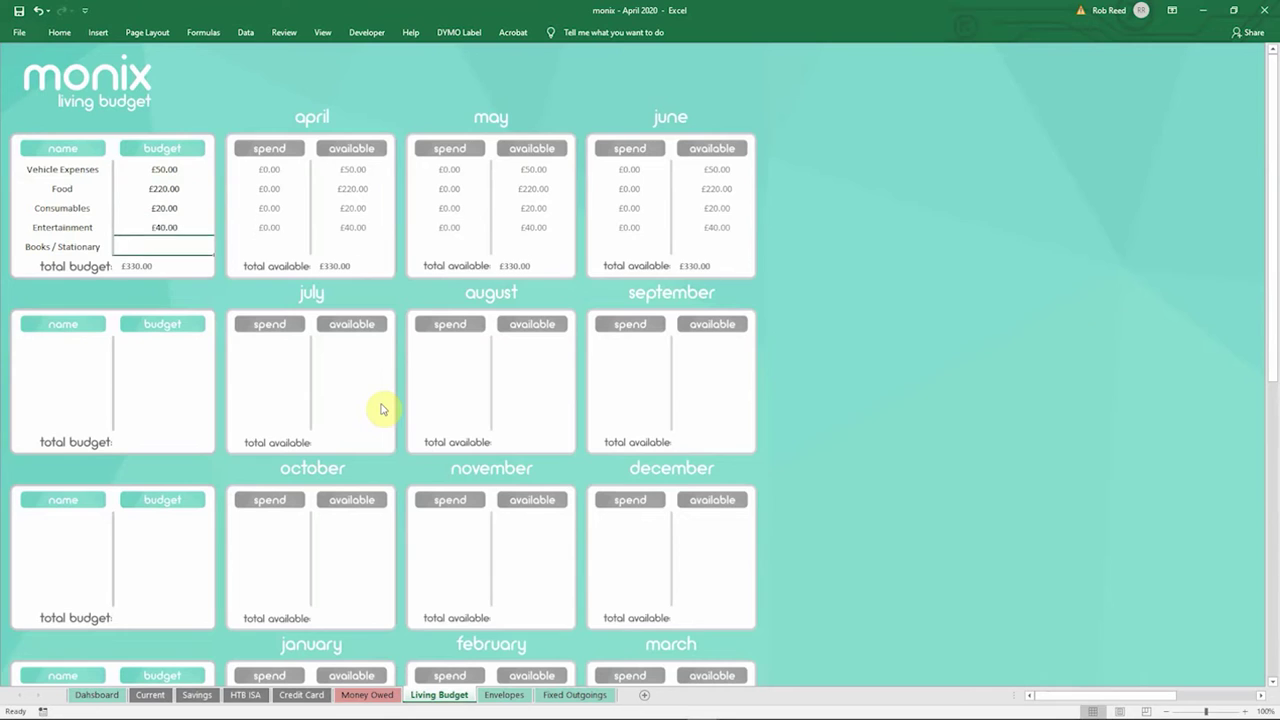
text(10)
key(Up)
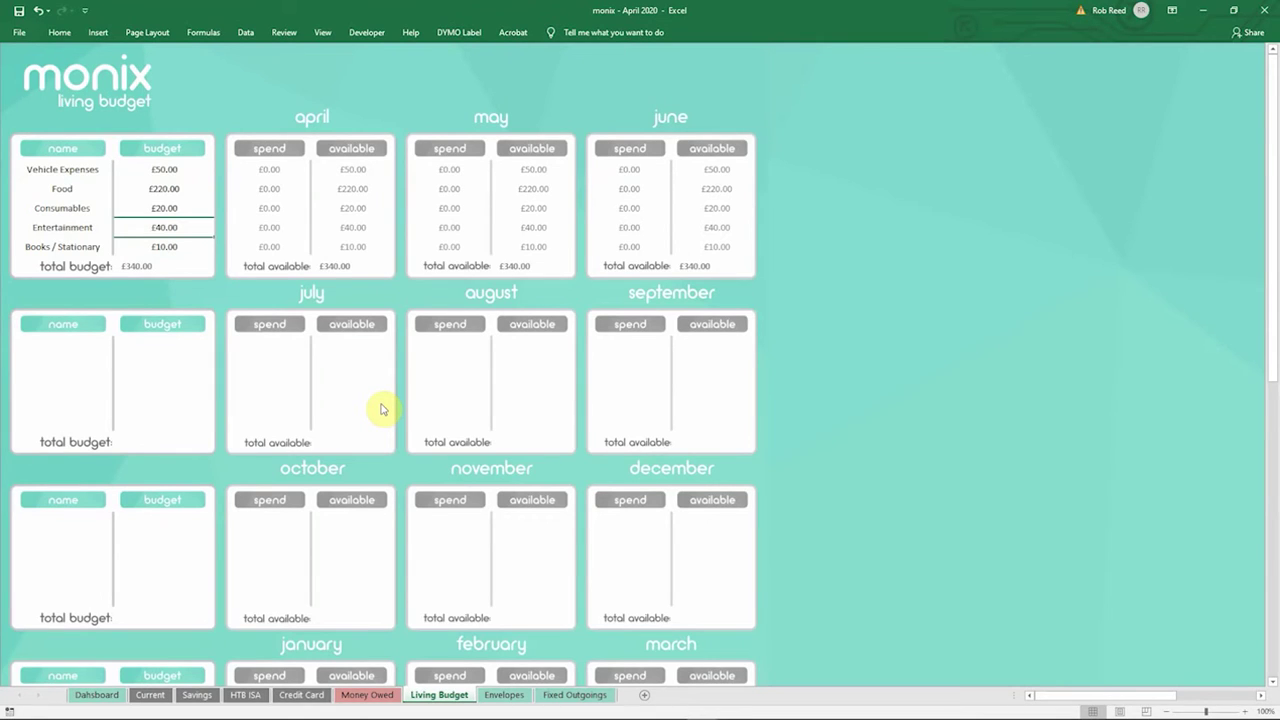
Try a £200 budget for Vehicle Expenses in the April–June block, and set it back to £50
key(Up)
key(Up)
key(Up)
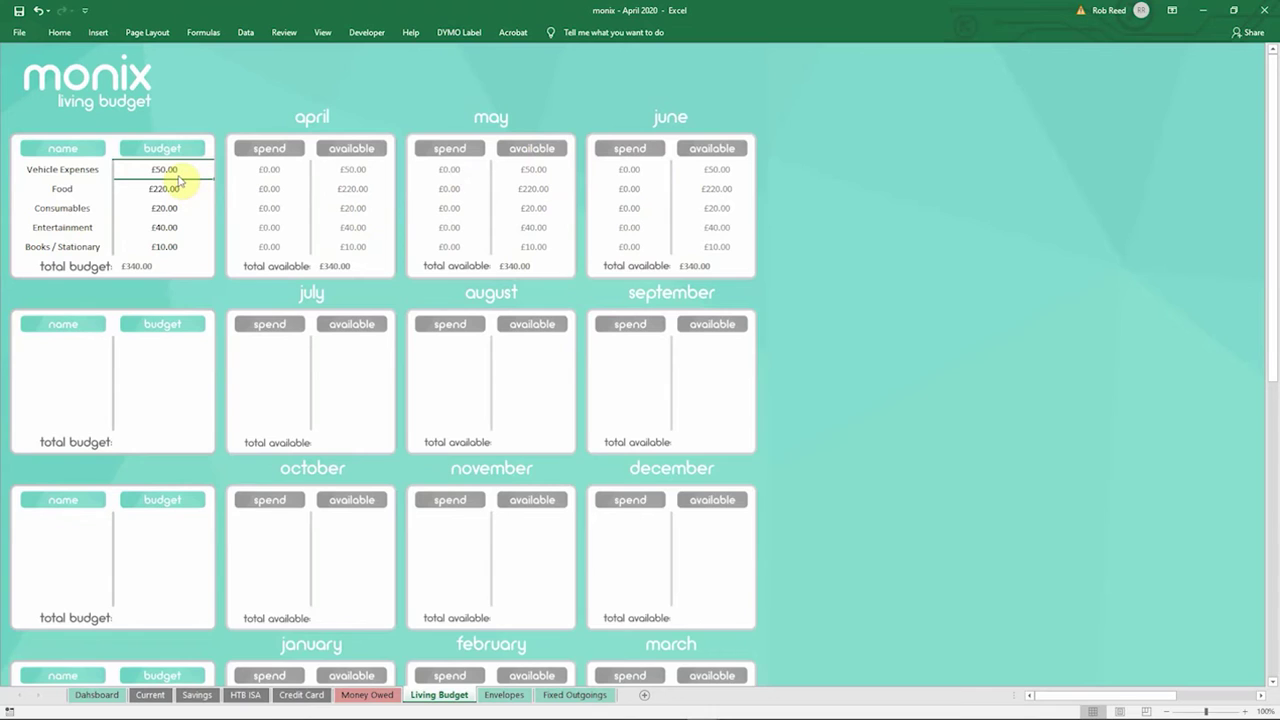
text(200)
key(Return)
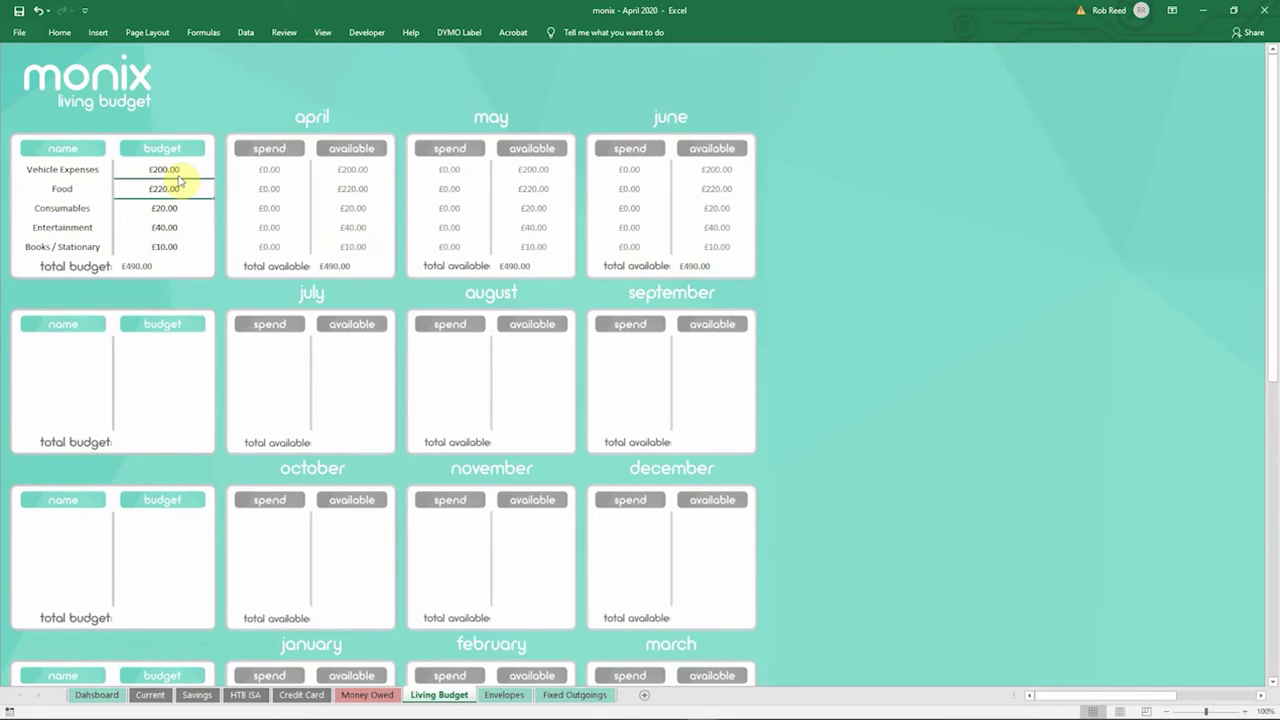
click(179, 172)
text(50)
key(Return)
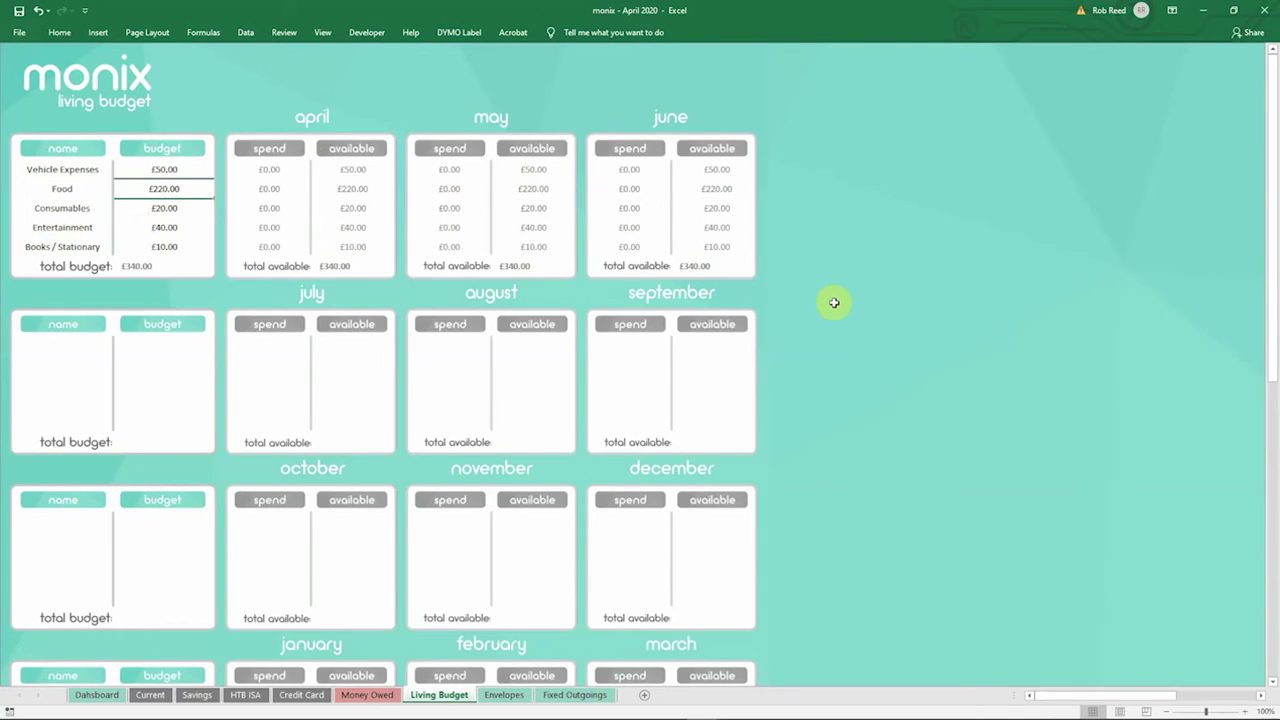
Look over the empty name and budget cells of the July–September block
key(Down)
key(Down)
key(Down)
key(Down)
key(Down)
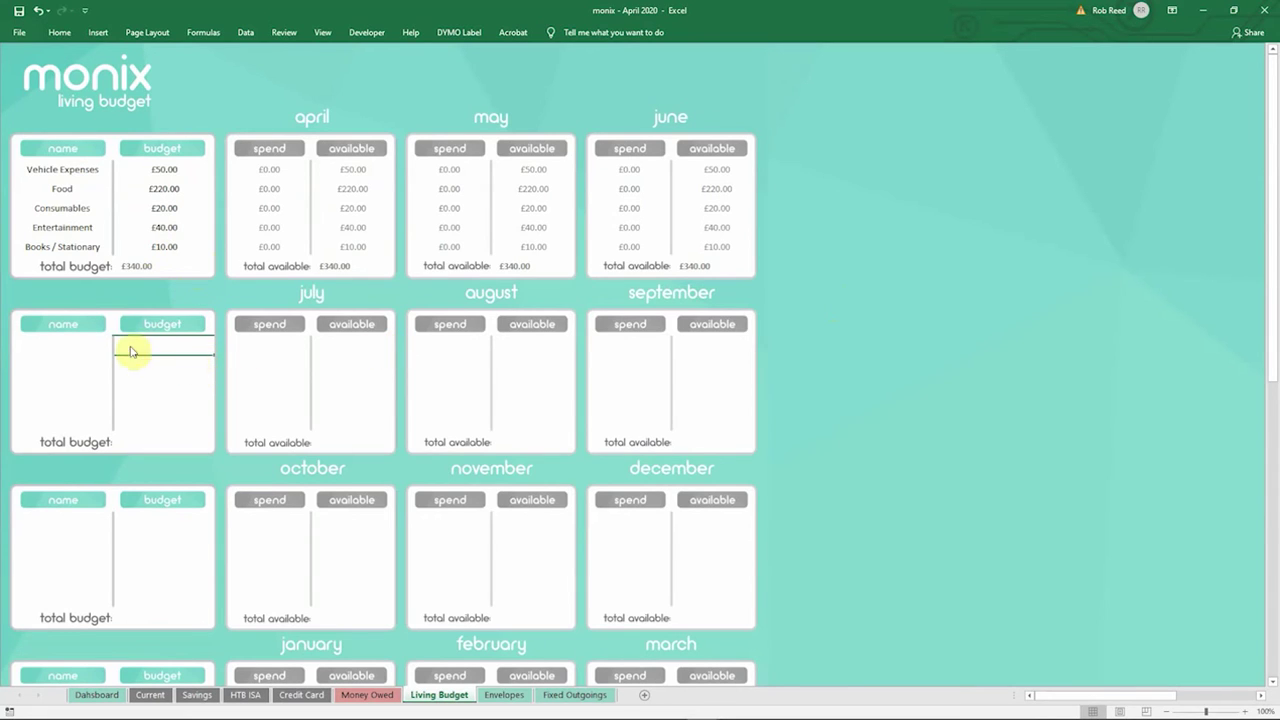
key(Left)
key(Down)
key(Down)
key(Down)
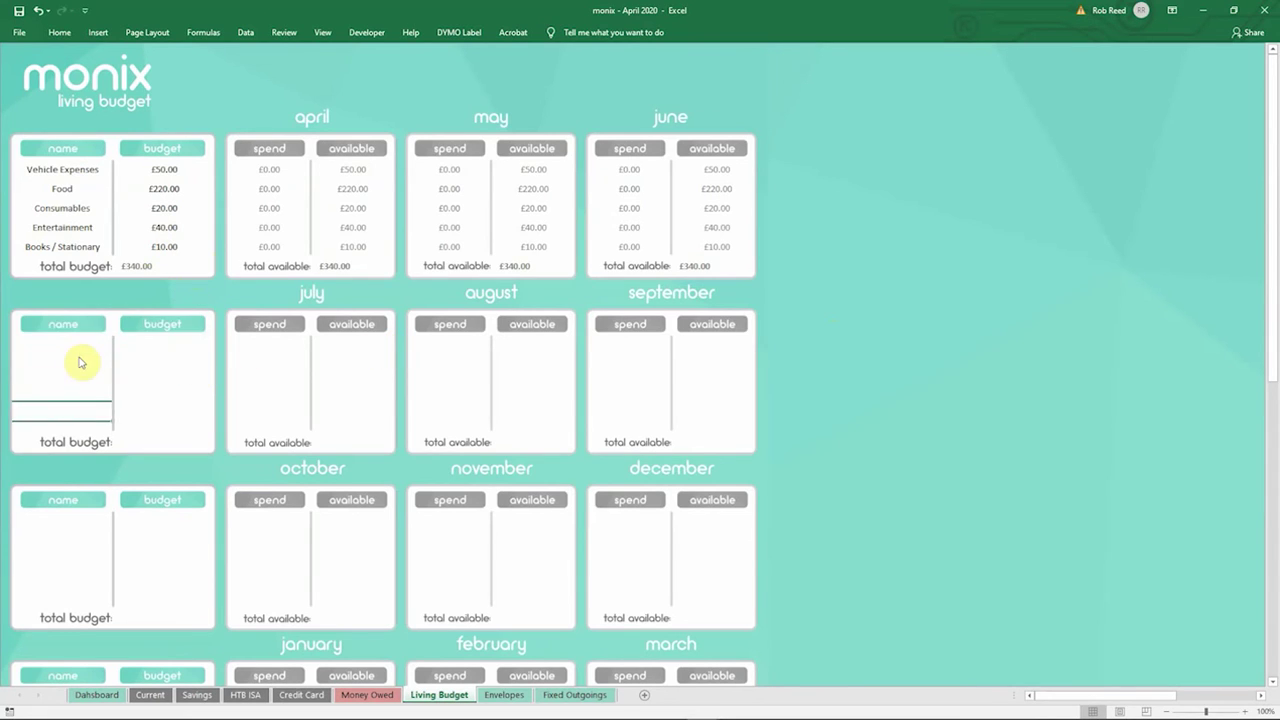
key(Down)
key(Right)
key(Up)
key(Up)
key(Up)
key(Up)
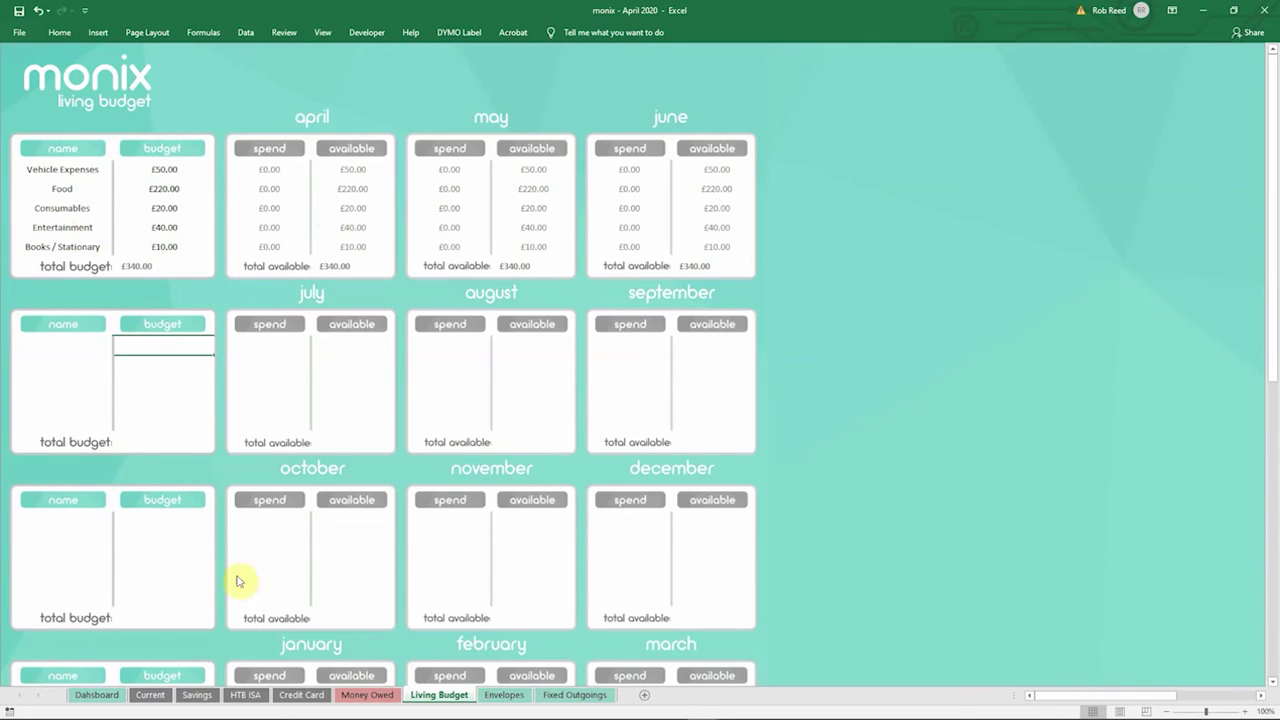
Open the Dahsboard sheet to review the living budget overview
click(97, 695)
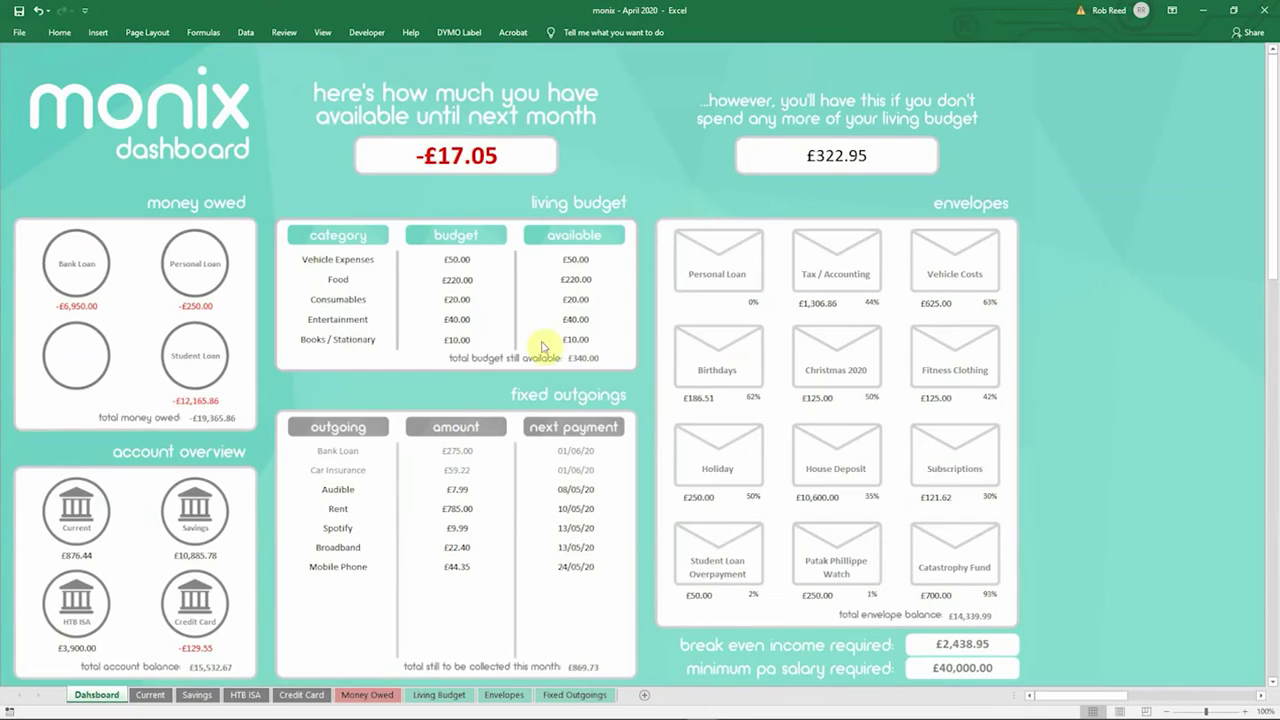